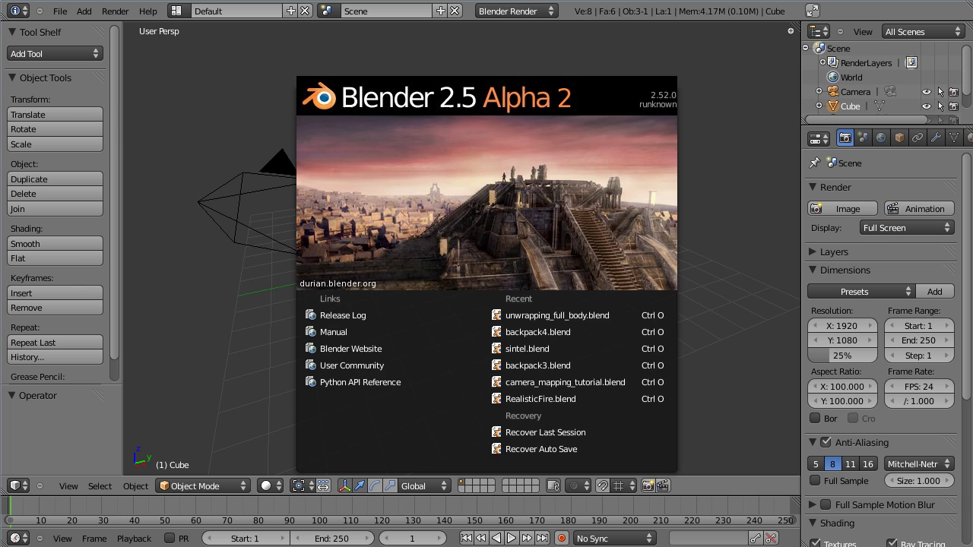
- Close the Blender startup splash screen to reveal the default cube, camera and lamp
{"action": "left_click", "coordinate": [596, 259]}
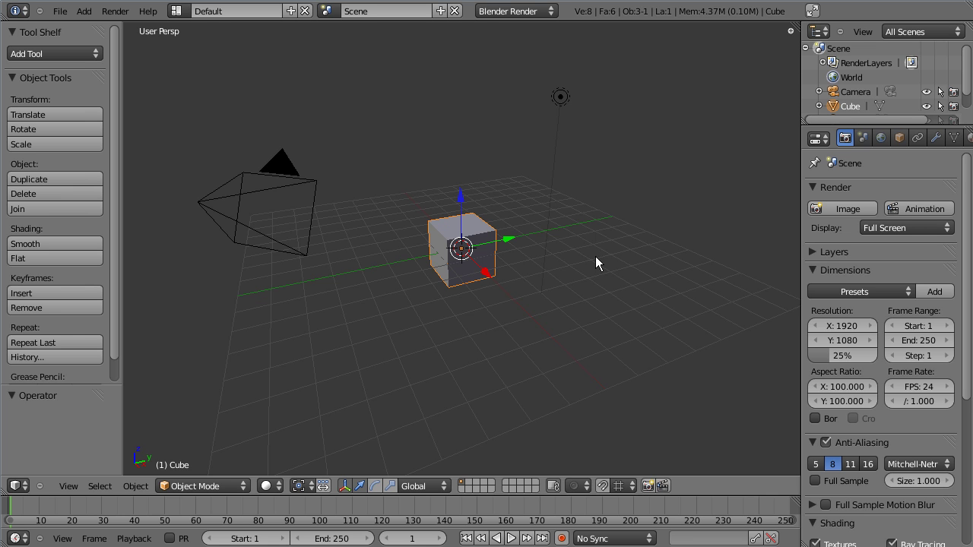
- Delete the default cube, confirming the deletion
{"action": "key", "text": "x"}
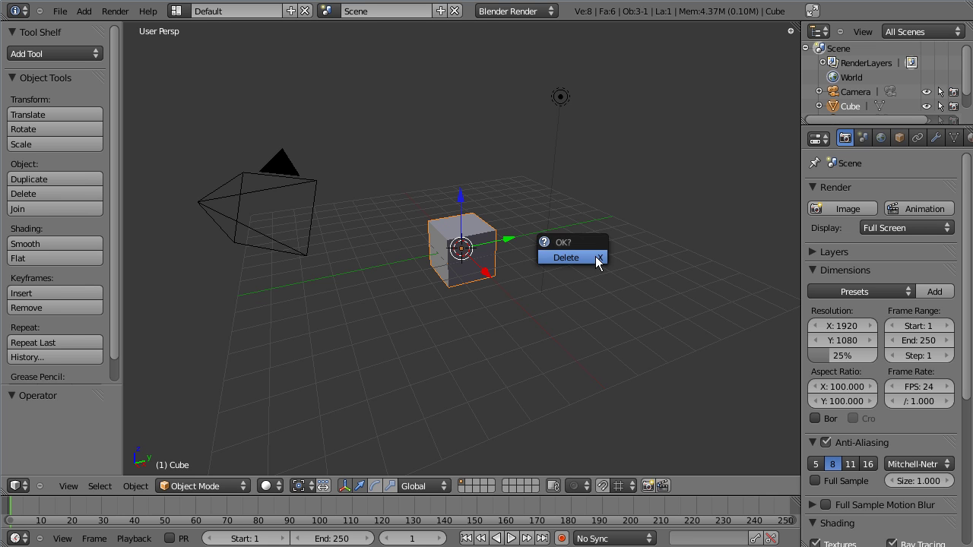
{"action": "left_click", "coordinate": [596, 257]}
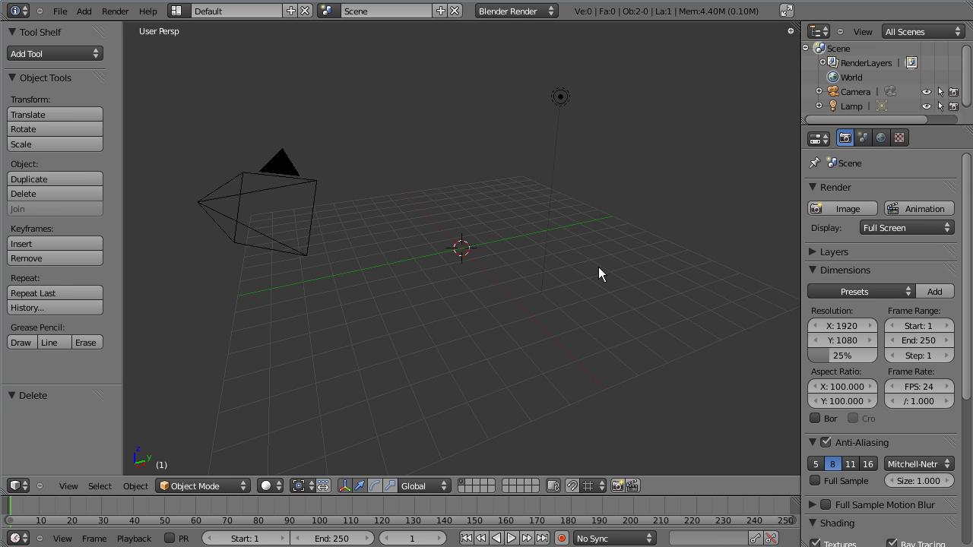
- Switch to top view, zoom in, and add a plane mesh at the origin
{"action": "key", "text": "KP_7"}
{"action": "scroll", "coordinate": [598, 267], "scroll_direction": "up", "scroll_amount": 4}
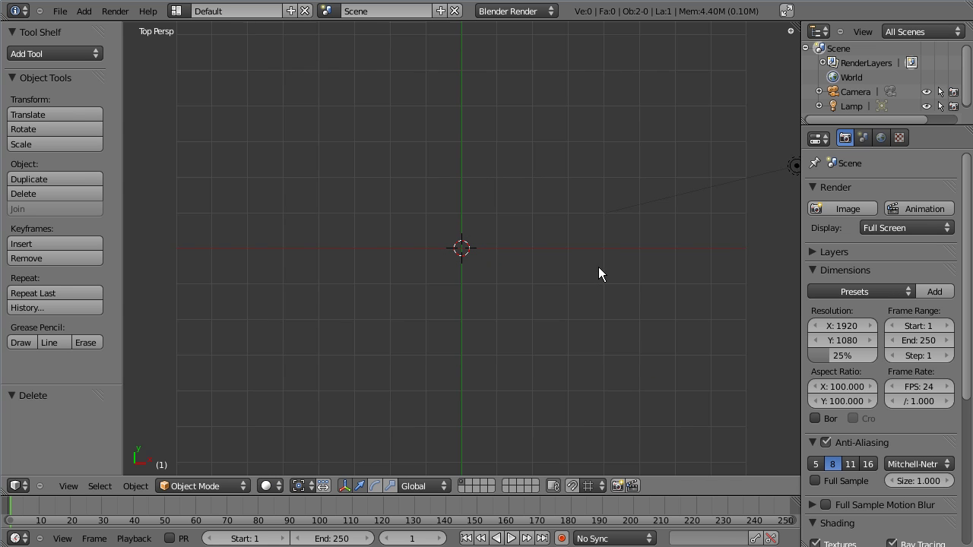
{"action": "key", "text": "space"}
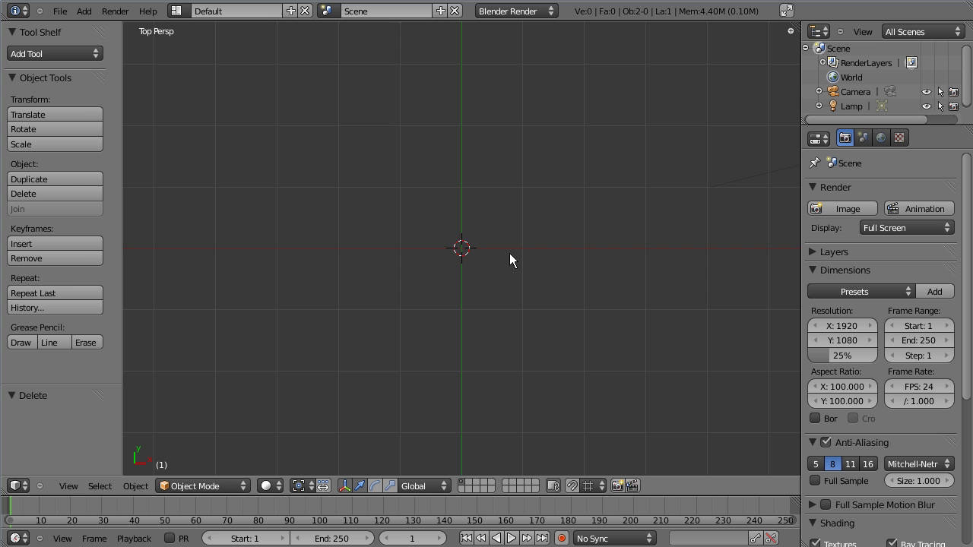
{"action": "key", "text": "shift+a"}
{"action": "left_click", "coordinate": [553, 256]}
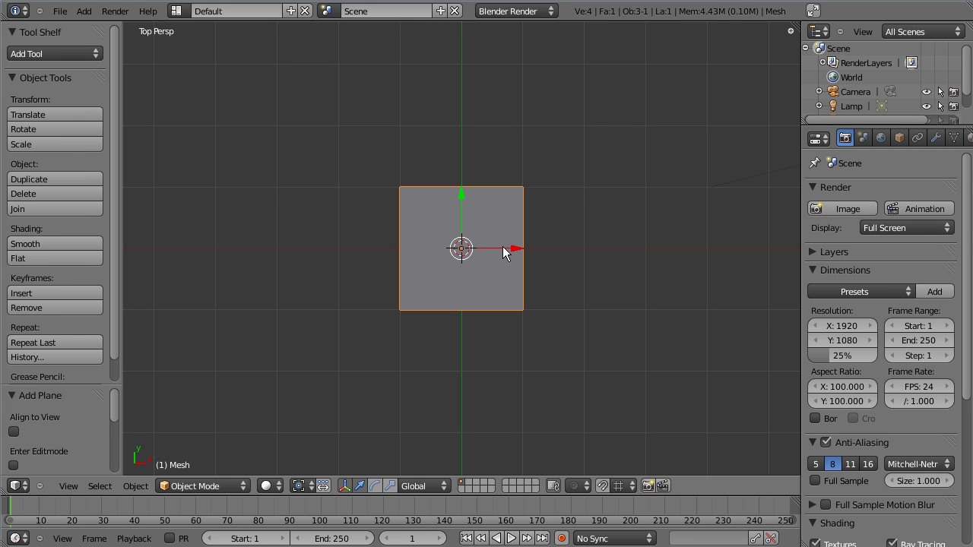
- In Edit Mode, add six evenly spaced vertical loop cuts across the plane
{"action": "key", "text": "Tab"}
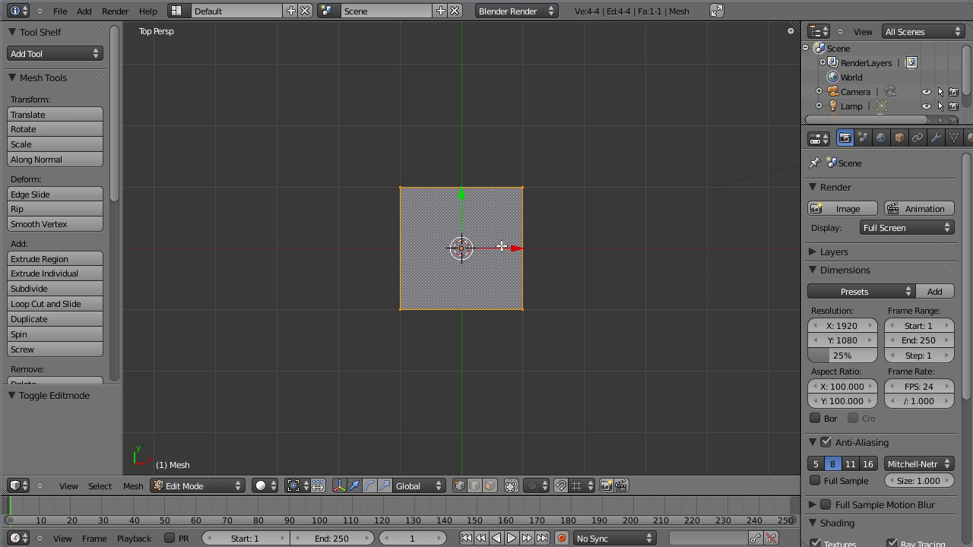
{"action": "key", "text": "a"}
{"action": "key", "text": "ctrl+r"}
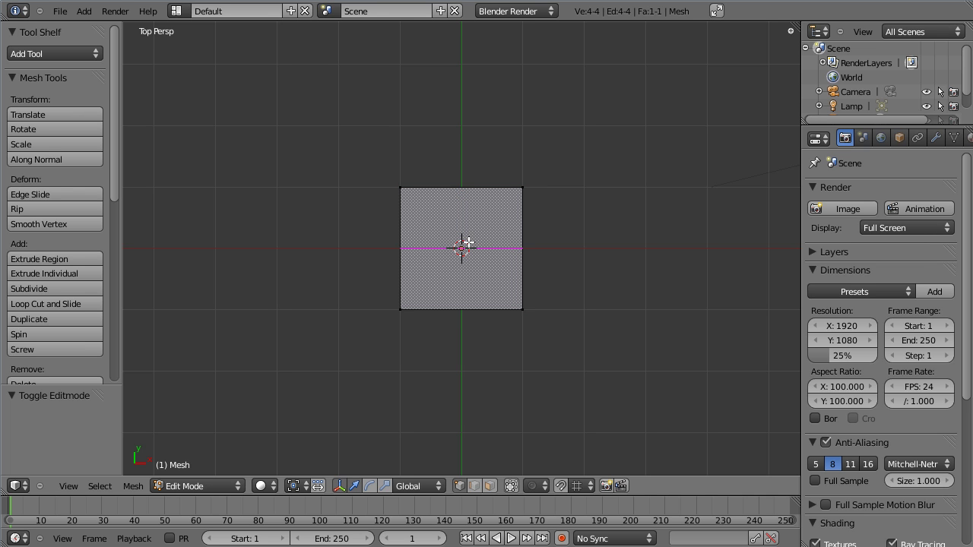
{"action": "scroll", "coordinate": [451, 226], "scroll_direction": "up", "scroll_amount": 2}
{"action": "scroll", "coordinate": [452, 226], "scroll_direction": "up", "scroll_amount": 1}
{"action": "scroll", "coordinate": [452, 226], "scroll_direction": "up", "scroll_amount": 1}
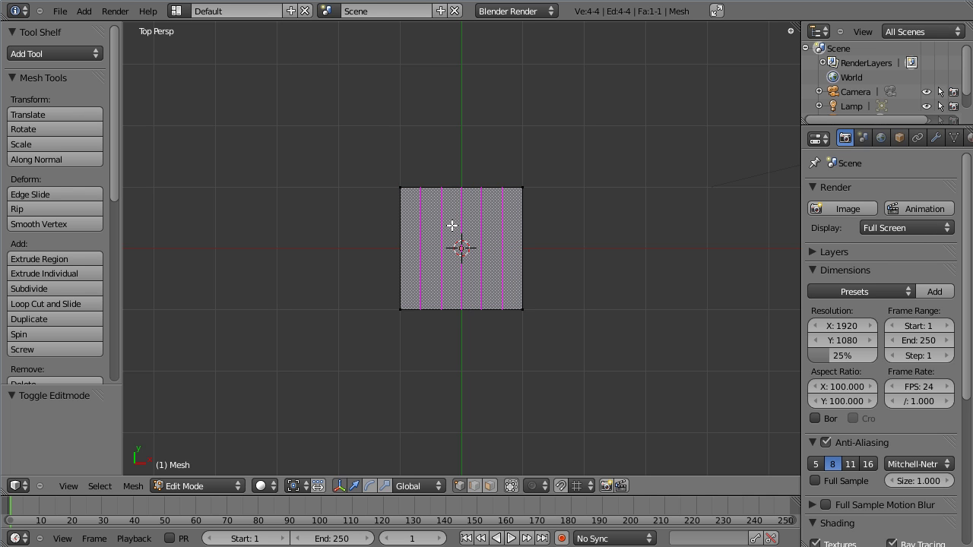
{"action": "scroll", "coordinate": [452, 226], "scroll_direction": "up", "scroll_amount": 1}
{"action": "left_click", "coordinate": [452, 226]}
{"action": "right_click", "coordinate": [463, 241]}
- Add three evenly spaced horizontal loop cuts, then deselect all and zoom in
{"action": "key", "text": "ctrl+r"}
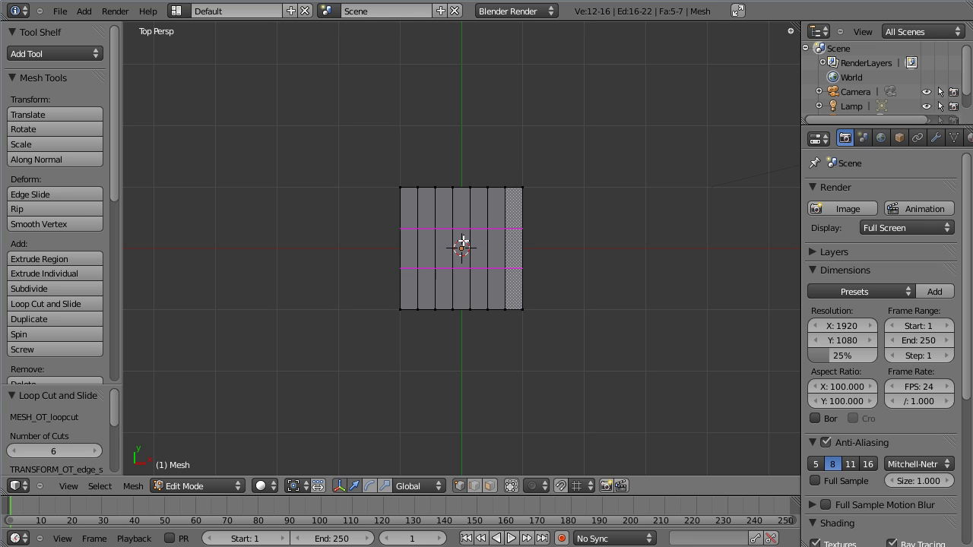
{"action": "left_click", "coordinate": [463, 241]}
{"action": "right_click", "coordinate": [463, 241]}
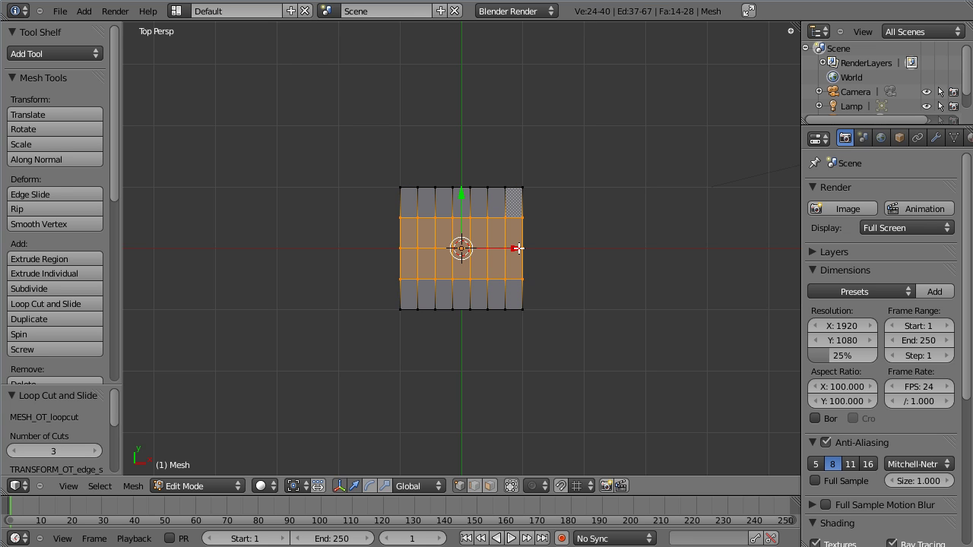
{"action": "key", "text": "a"}
{"action": "scroll", "coordinate": [519, 247], "scroll_direction": "up", "scroll_amount": 6}
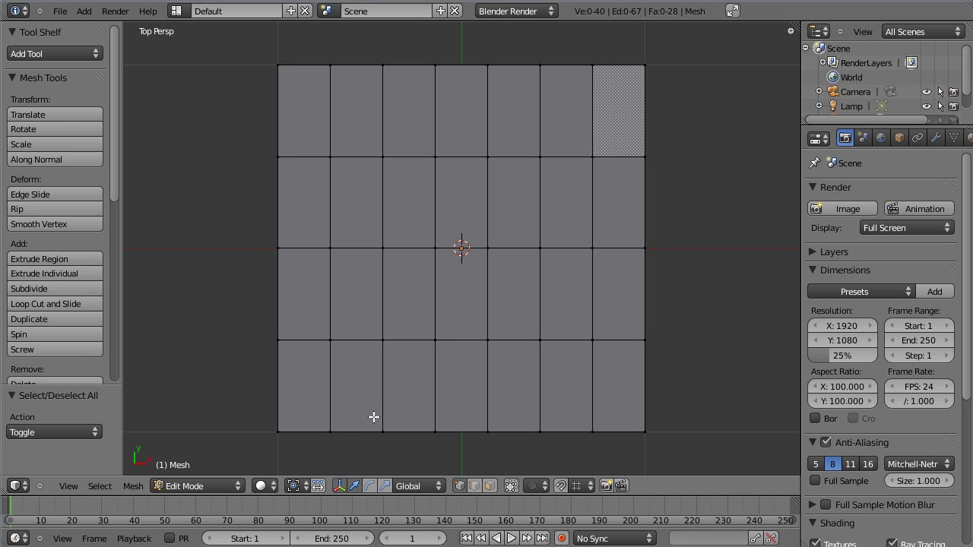
- Merge the bottom two edges of the third column at their centres
{"action": "key", "text": "b"}
{"action": "left_click_drag", "start_coordinate": [374, 415], "coordinate": [459, 446]}
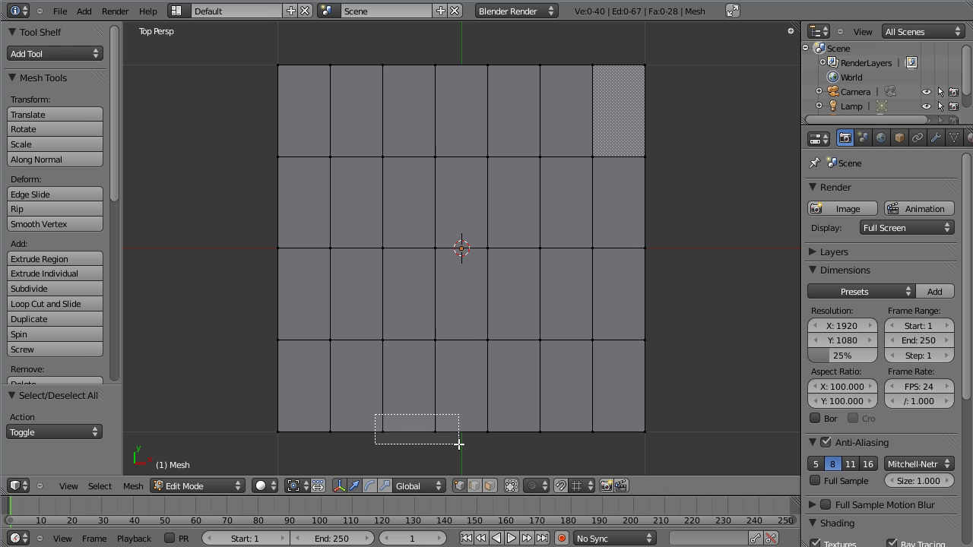
{"action": "key", "text": "w"}
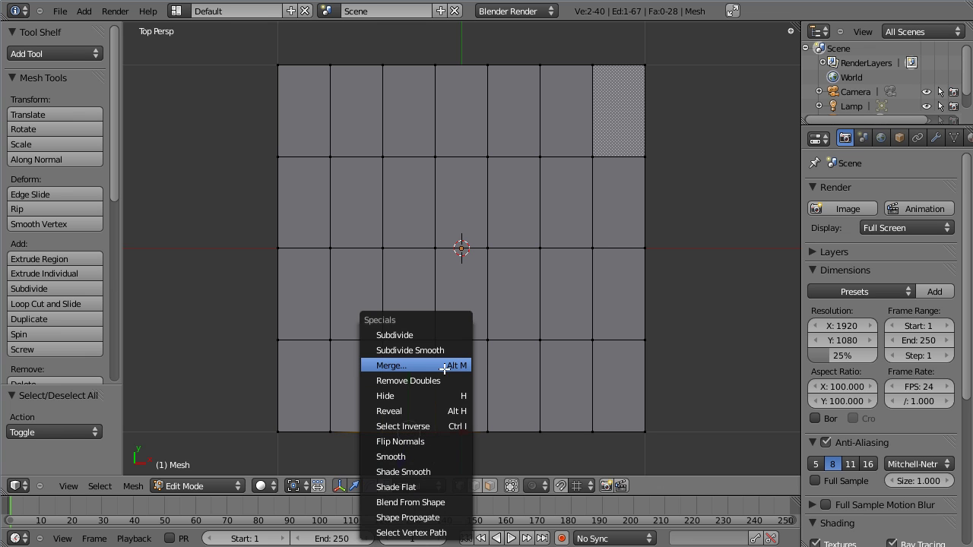
{"action": "left_click", "coordinate": [441, 366]}
{"action": "key", "text": "a"}
{"action": "key", "text": "b"}
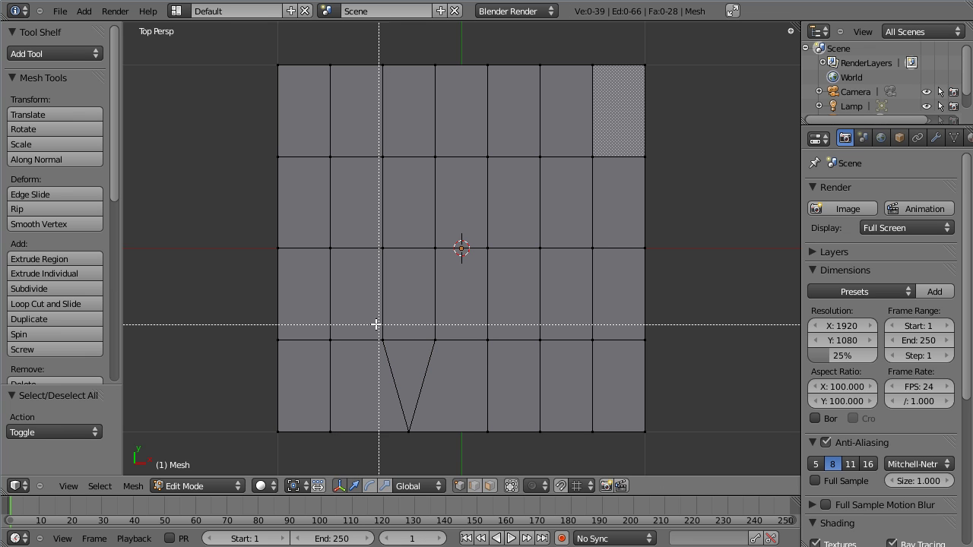
{"action": "left_click_drag", "start_coordinate": [371, 324], "coordinate": [448, 351]}
{"action": "key", "text": "w"}
{"action": "left_click", "coordinate": [451, 353]}
{"action": "left_click", "coordinate": [452, 353]}
{"action": "left_click", "coordinate": [452, 353]}
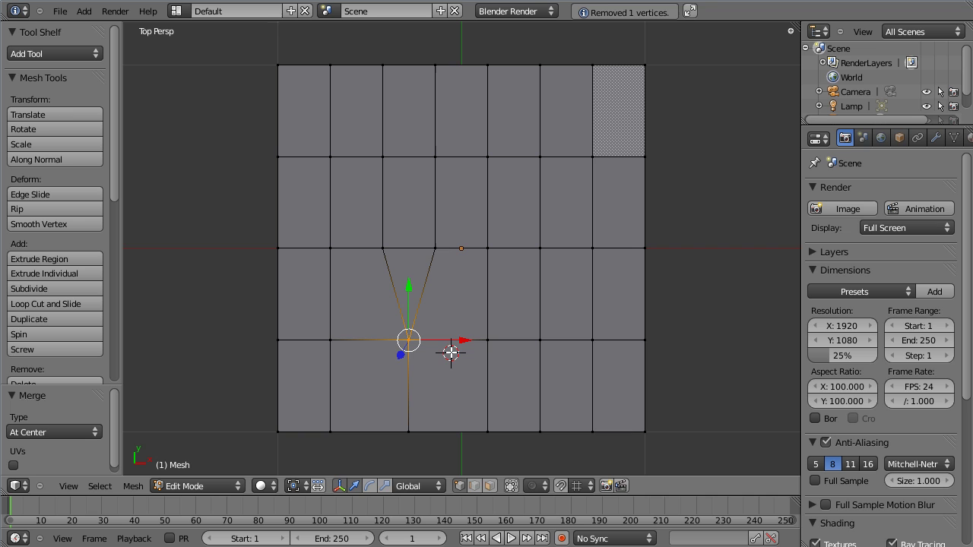
{"action": "key", "text": "a"}
- Merge the triangle's top-edge vertices at centre, then deselect all
{"action": "key", "text": "b"}
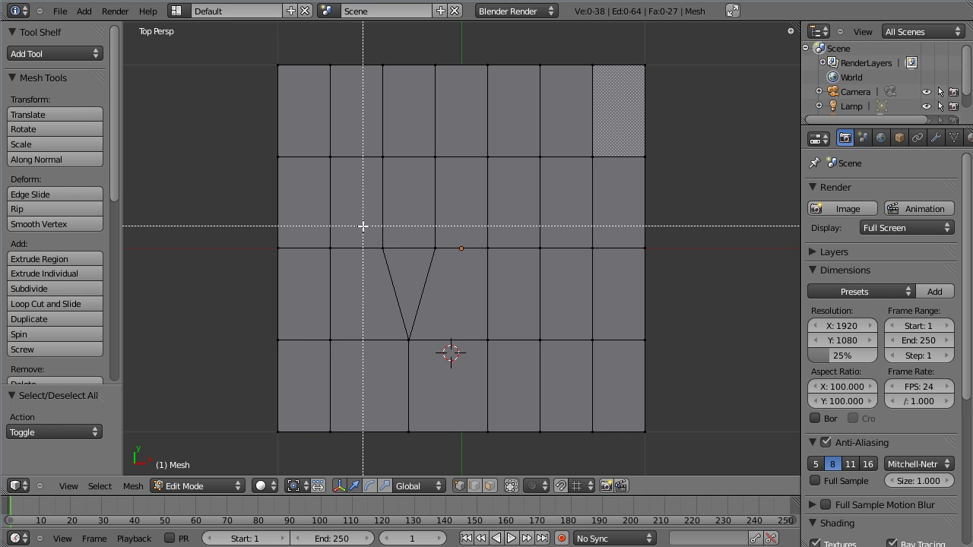
{"action": "left_click_drag", "start_coordinate": [363, 226], "coordinate": [458, 272]}
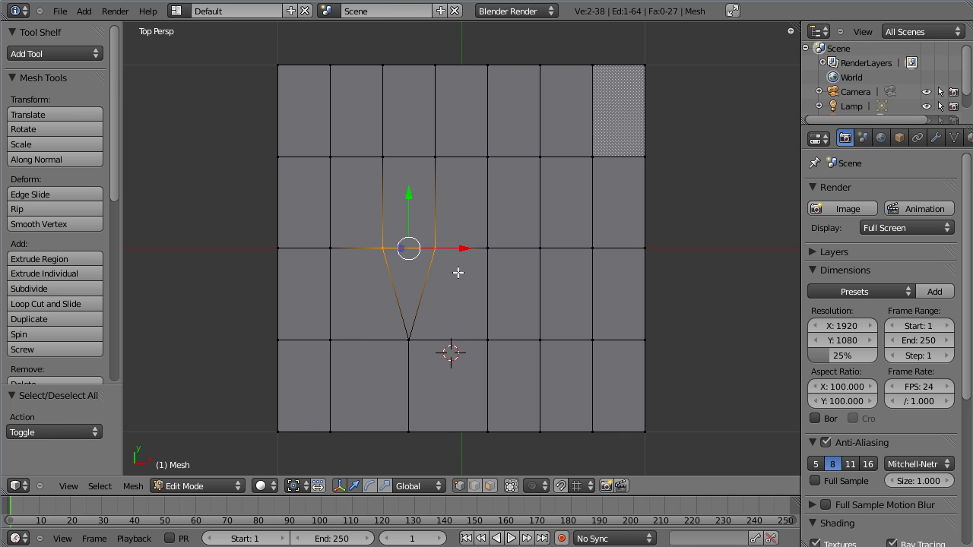
{"action": "key", "text": "w"}
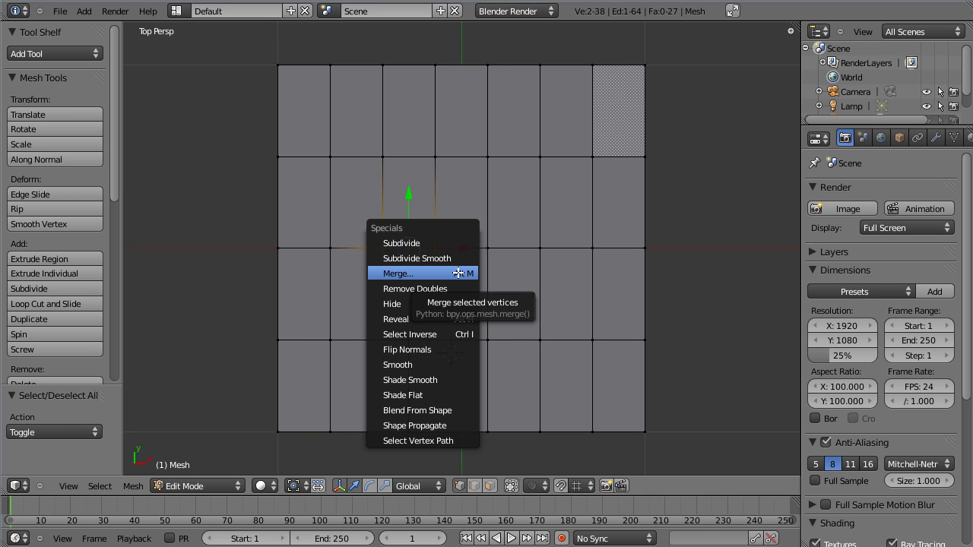
{"action": "left_click", "coordinate": [458, 273]}
{"action": "left_click", "coordinate": [459, 273]}
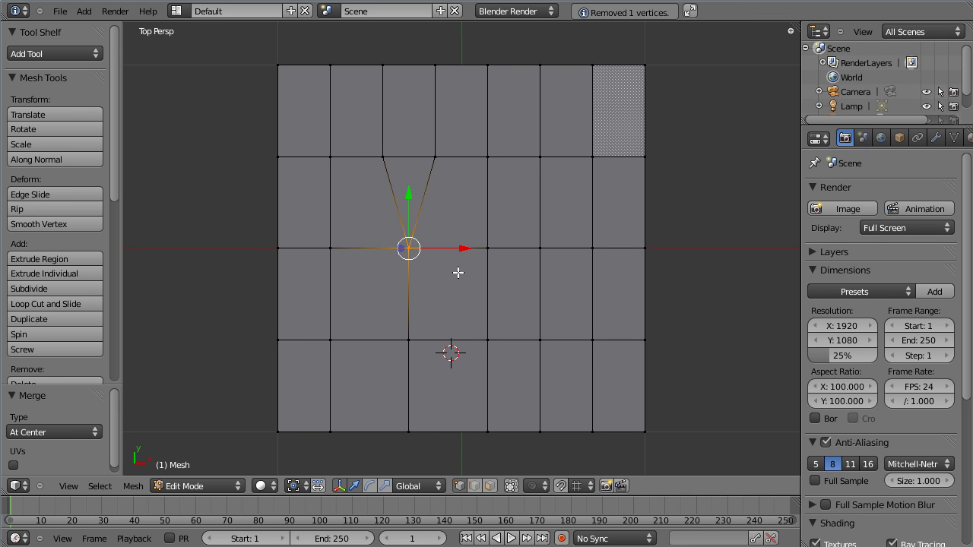
{"action": "key", "text": "a"}
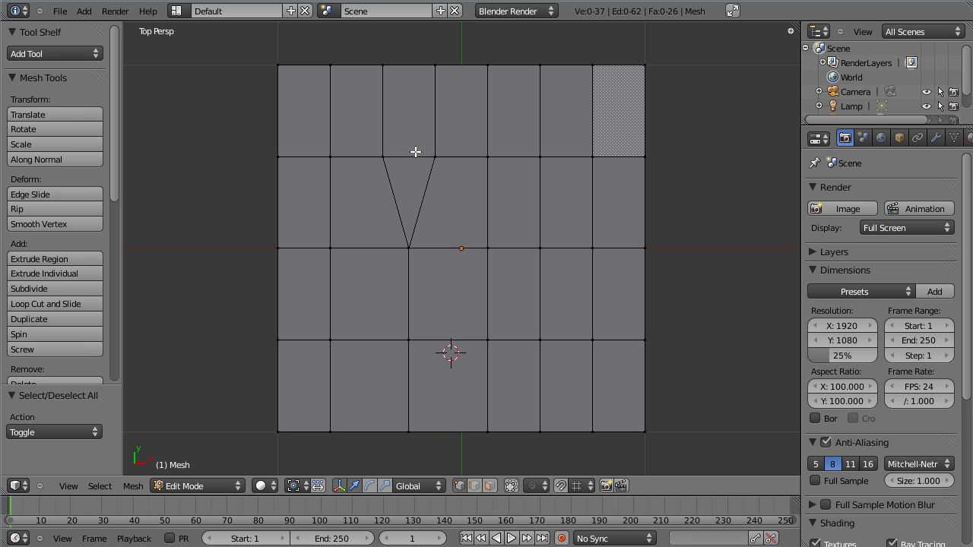
- Cut a vertical edge from the top border to the triangle's tip, selecting its corner and tip vertices
{"action": "key", "text": "ctrl+r"}
{"action": "left_click", "coordinate": [406, 145]}
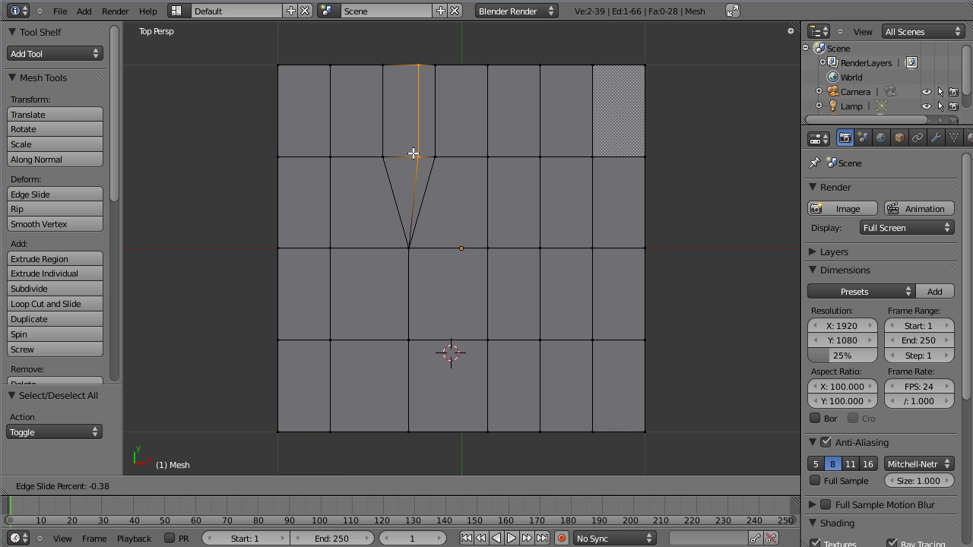
{"action": "left_click", "coordinate": [404, 146]}
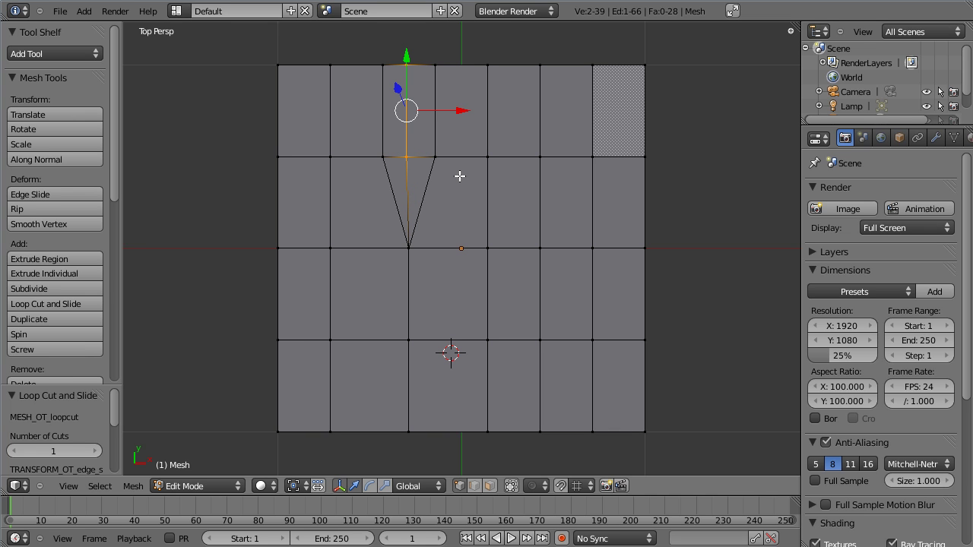
{"action": "right_click", "coordinate": [382, 157]}
{"action": "right_click", "coordinate": [409, 248], "text": "shift"}
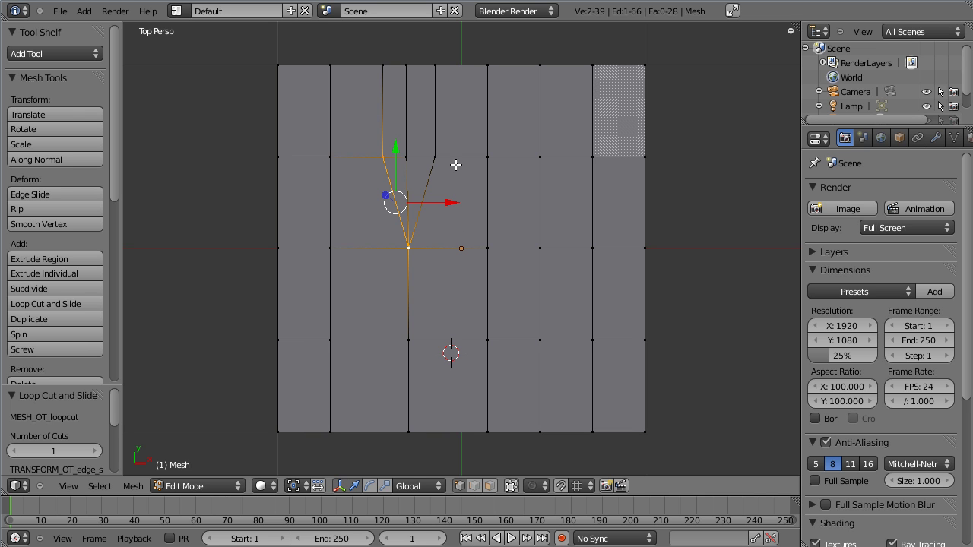
- Briefly select the triangle face, then deselect everything and return to vertex select mode
{"action": "left_click", "coordinate": [492, 487]}
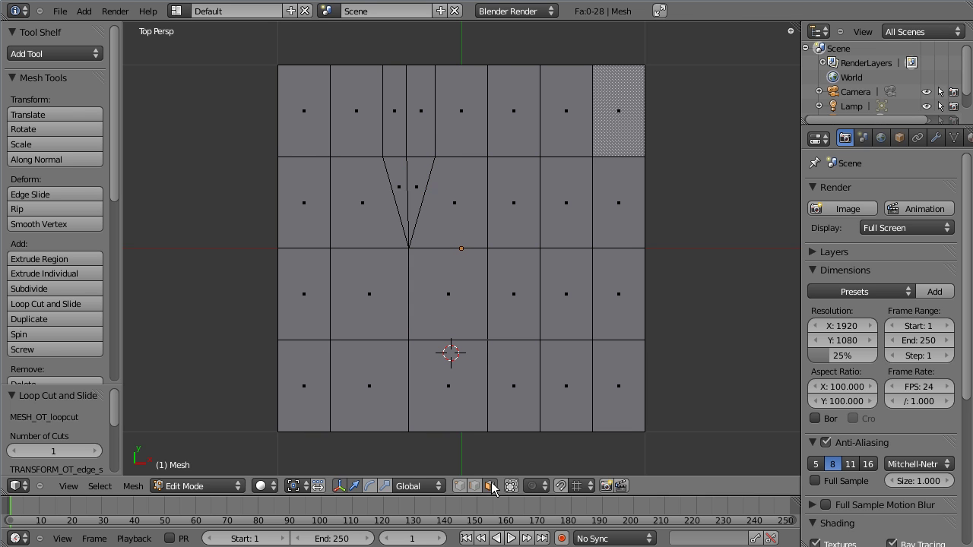
{"action": "right_click", "coordinate": [409, 173]}
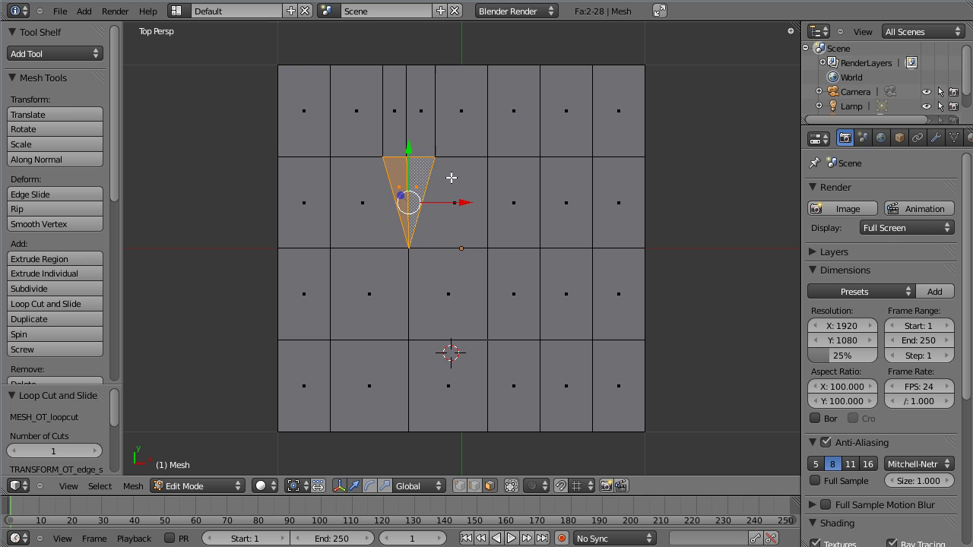
{"action": "key", "text": "f"}
{"action": "key", "text": "a"}
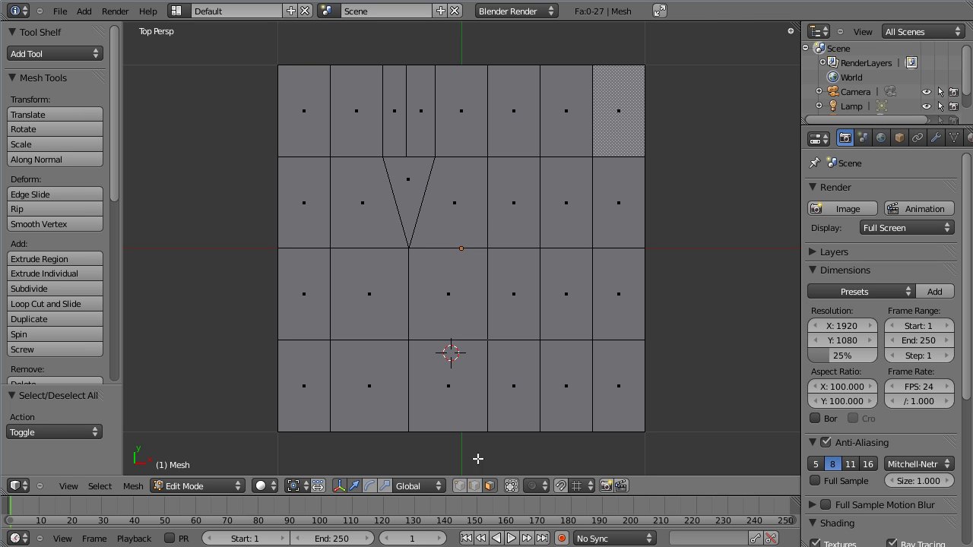
{"action": "left_click", "coordinate": [459, 486]}
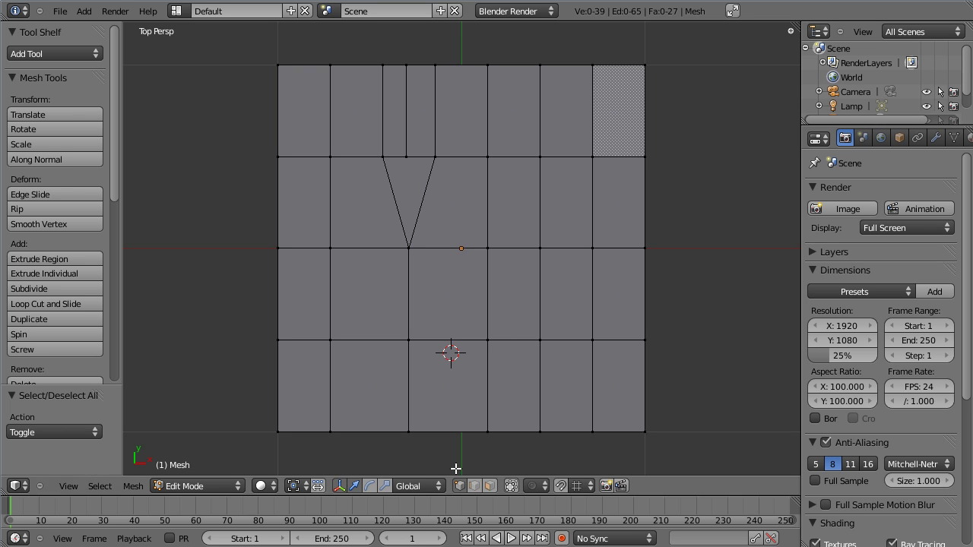
- Move the triangle's top-edge vertex upward into a peak and nudge the top border vertex
{"action": "right_click", "coordinate": [409, 157]}
{"action": "key", "text": "g"}
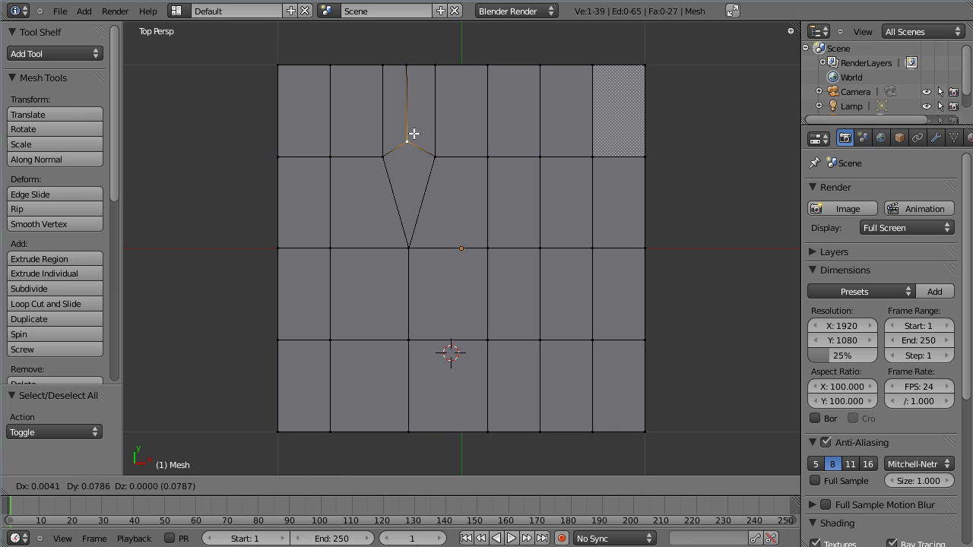
{"action": "left_click", "coordinate": [414, 129]}
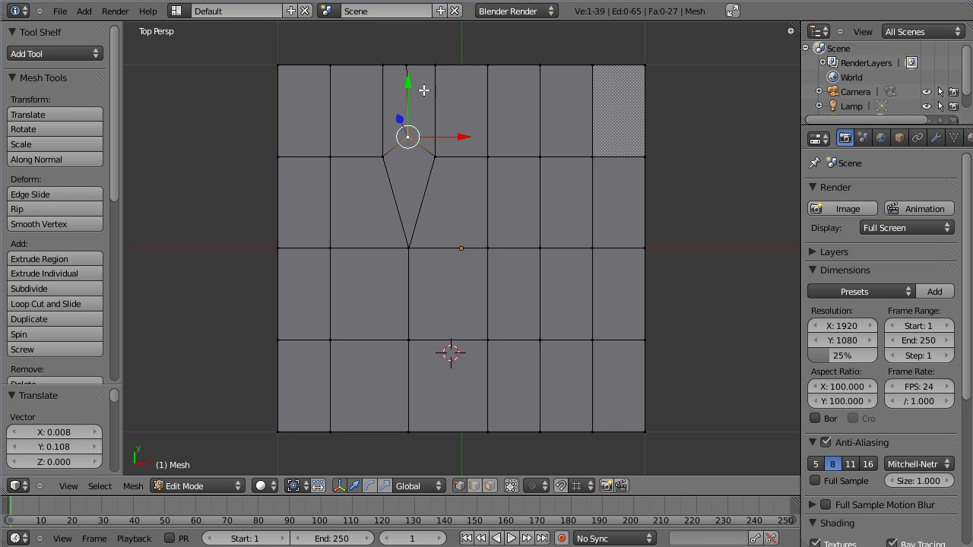
{"action": "right_click", "coordinate": [409, 65]}
{"action": "key", "text": "g"}
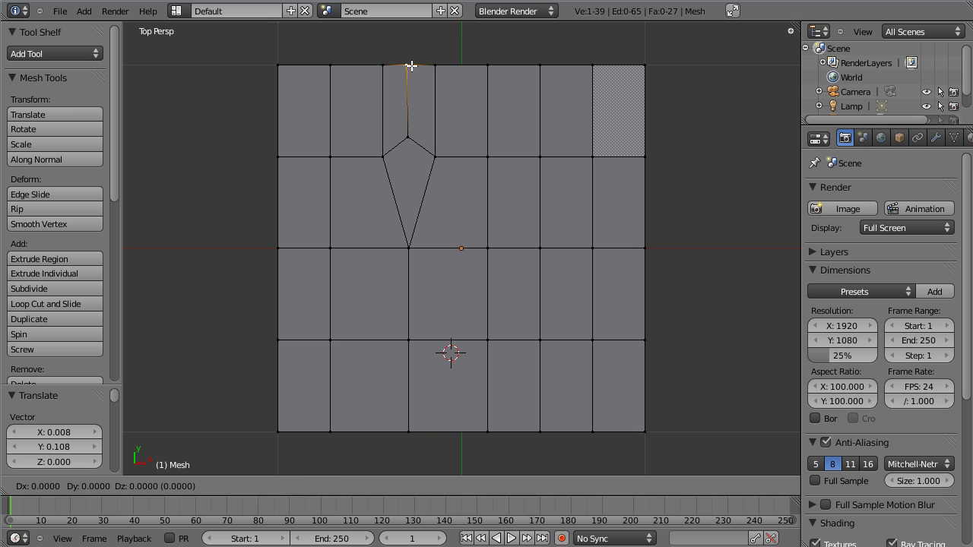
{"action": "left_click", "coordinate": [411, 66]}
{"action": "key", "text": "a"}
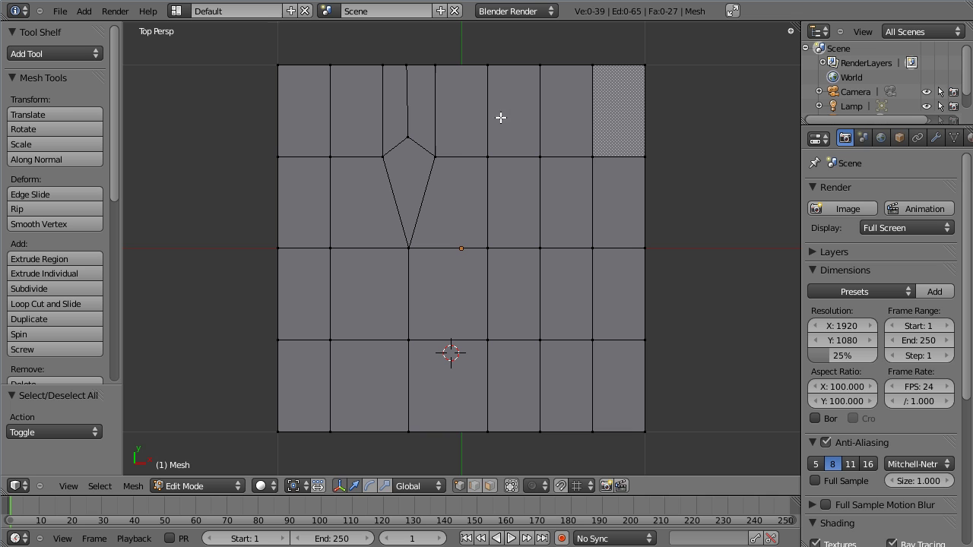
{"action": "key", "text": "ctrl+r"}
{"action": "key", "text": "Escape"}
- Rip two vertices on the lower grid line and move them up to open a gap
{"action": "right_click", "coordinate": [485, 332]}
{"action": "key", "text": "v"}
{"action": "left_click", "coordinate": [472, 282]}
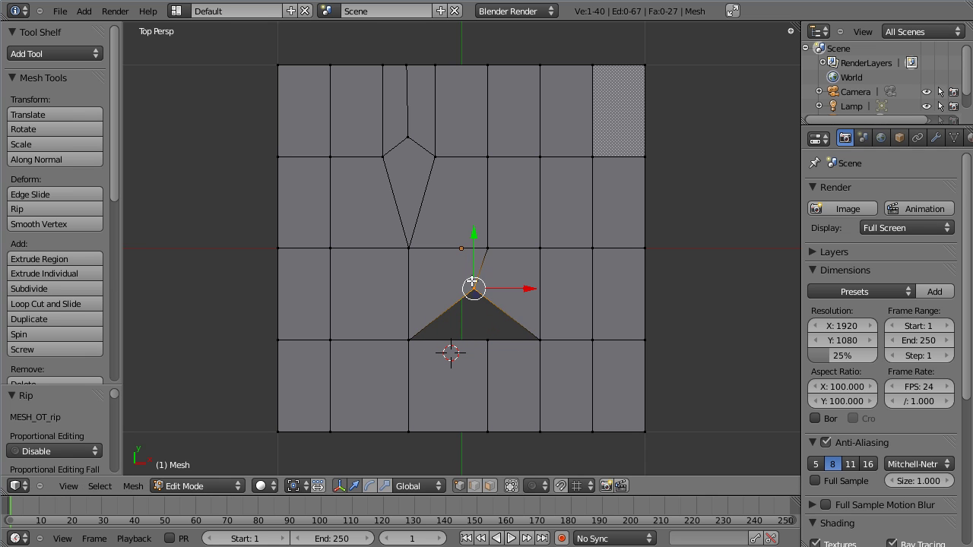
{"action": "right_click", "coordinate": [534, 331]}
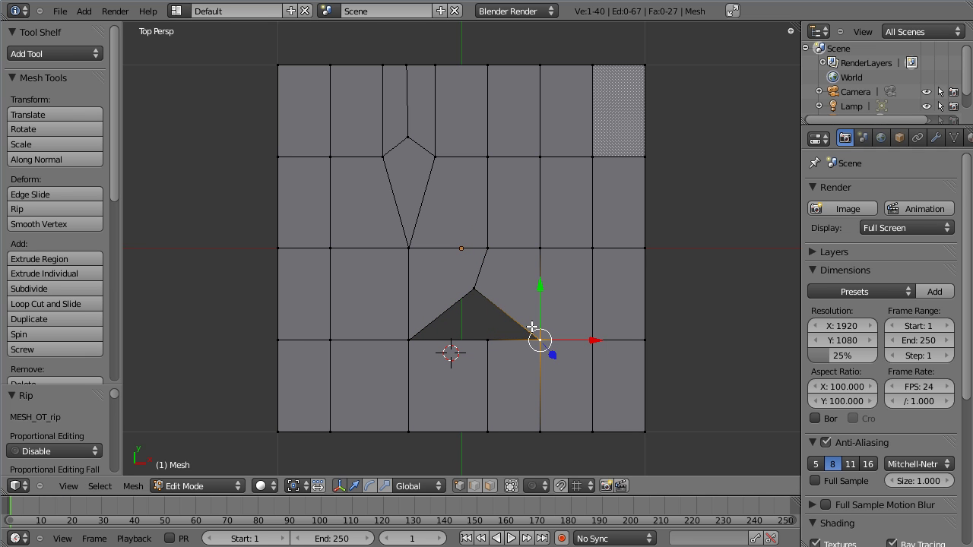
{"action": "key", "text": "v"}
{"action": "left_click", "coordinate": [518, 270]}
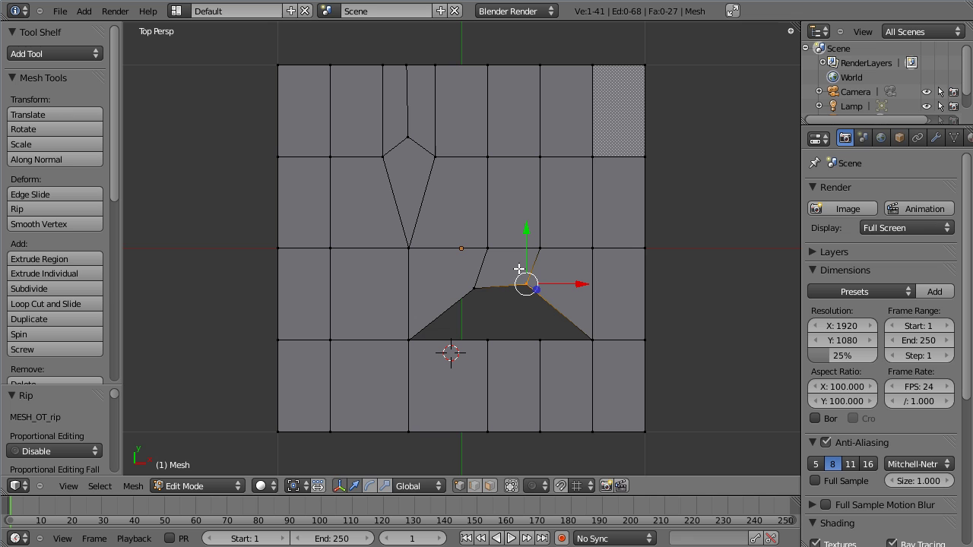
- Rip the vertex again, drop it back down, and merge it at last with the vertex beneath
{"action": "key", "text": "v"}
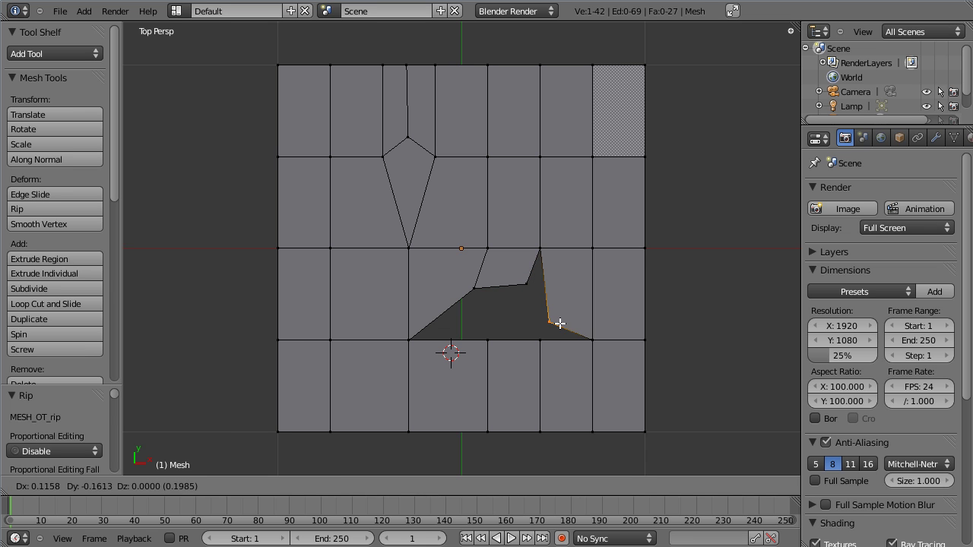
{"action": "left_click", "coordinate": [542, 335]}
{"action": "right_click", "coordinate": [545, 346], "text": "shift"}
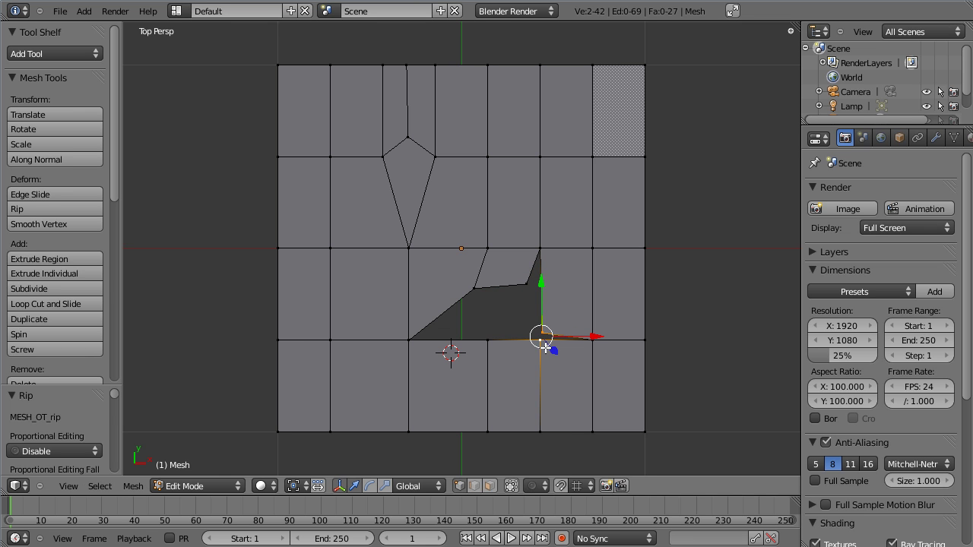
{"action": "key", "text": "w"}
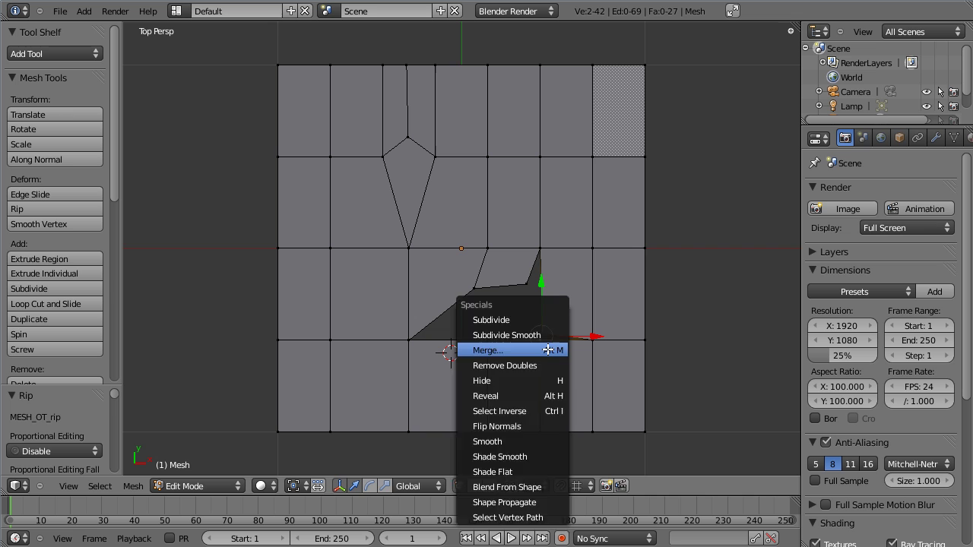
{"action": "left_click", "coordinate": [543, 351]}
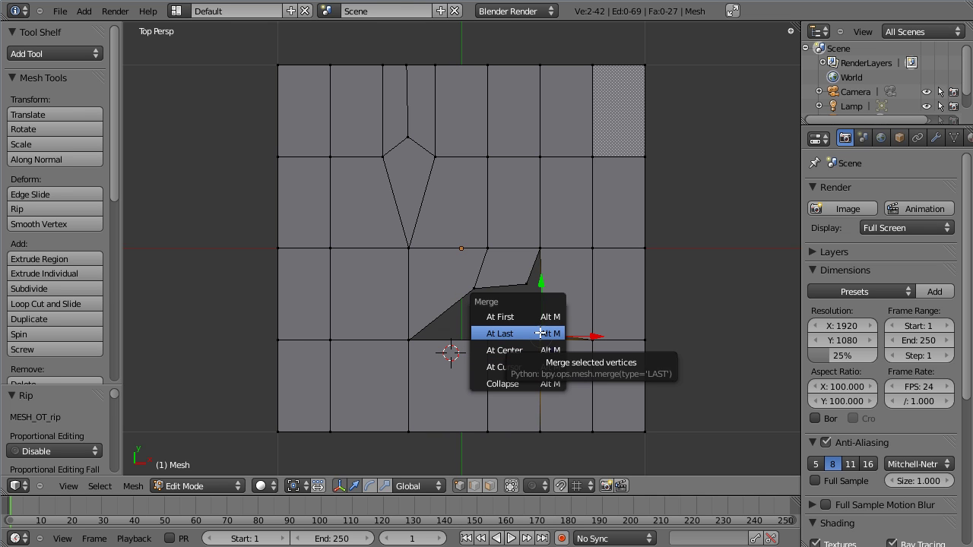
{"action": "left_click", "coordinate": [540, 333]}
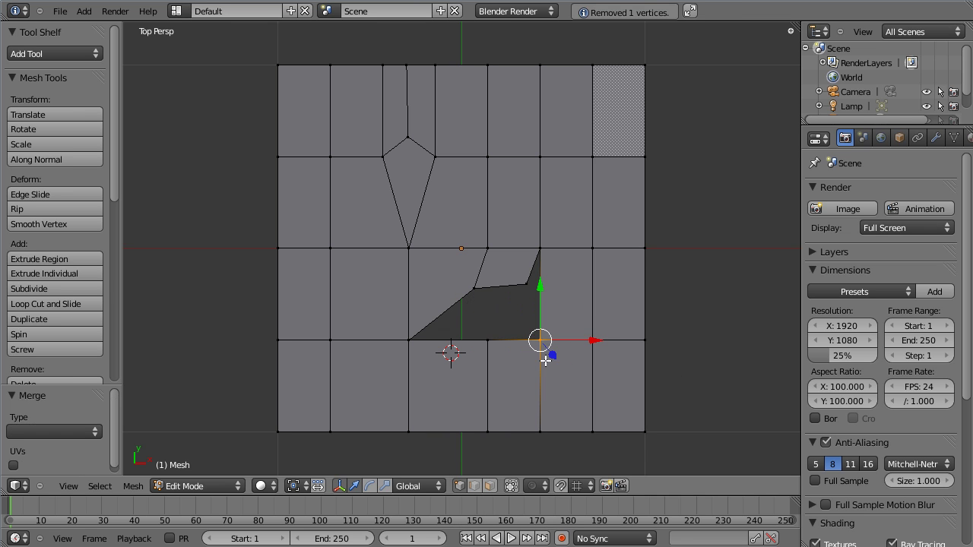
- Shift the gap's upper corner vertex left and fill a face across four border vertices
{"action": "right_click", "coordinate": [527, 284]}
{"action": "key", "text": "g"}
{"action": "left_click", "coordinate": [500, 279]}
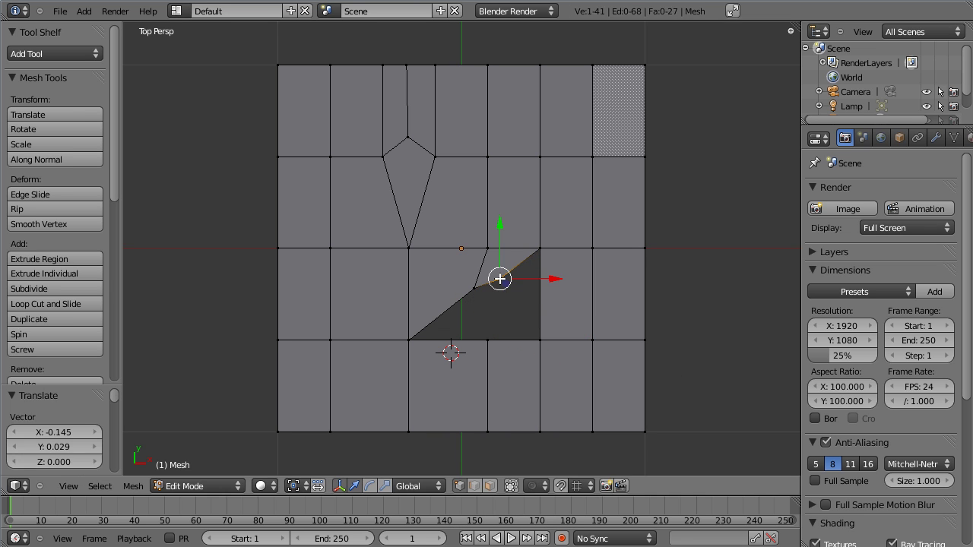
{"action": "right_click", "coordinate": [487, 340], "text": "shift"}
{"action": "right_click", "coordinate": [540, 340], "text": "shift"}
{"action": "right_click", "coordinate": [540, 248], "text": "shift"}
{"action": "key", "text": "f"}
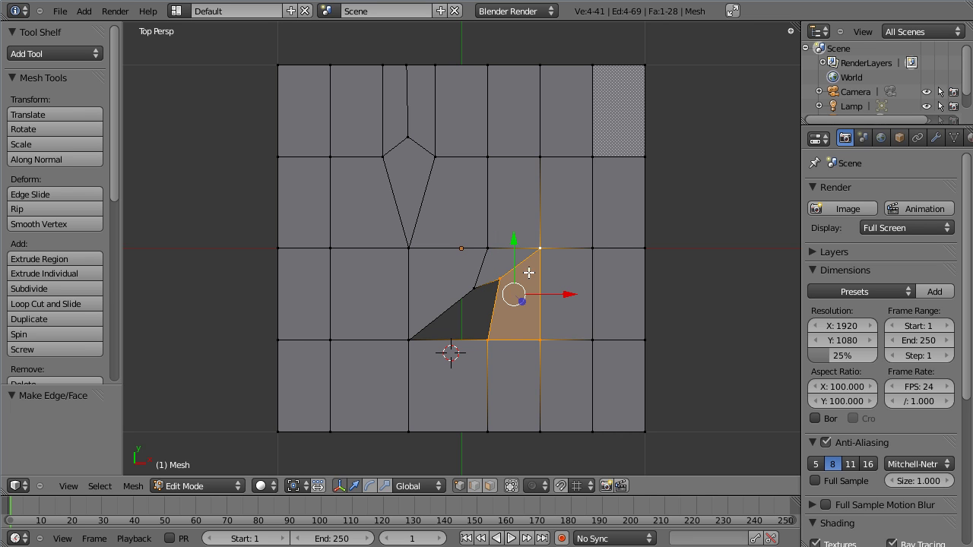
- Select the four vertices outlining the remaining gap
{"action": "right_click", "coordinate": [476, 287]}
{"action": "right_click", "coordinate": [498, 279], "text": "shift"}
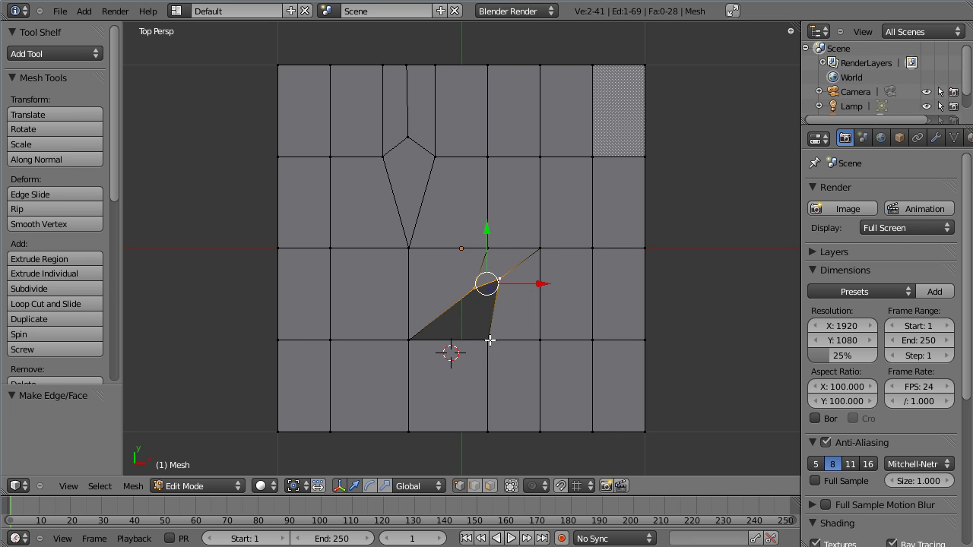
{"action": "right_click", "coordinate": [488, 339], "text": "shift"}
{"action": "right_click", "coordinate": [409, 340], "text": "shift"}
- Nudge the diagonal-edge and corner vertices so the edges bend around the corner
{"action": "right_click", "coordinate": [476, 288]}
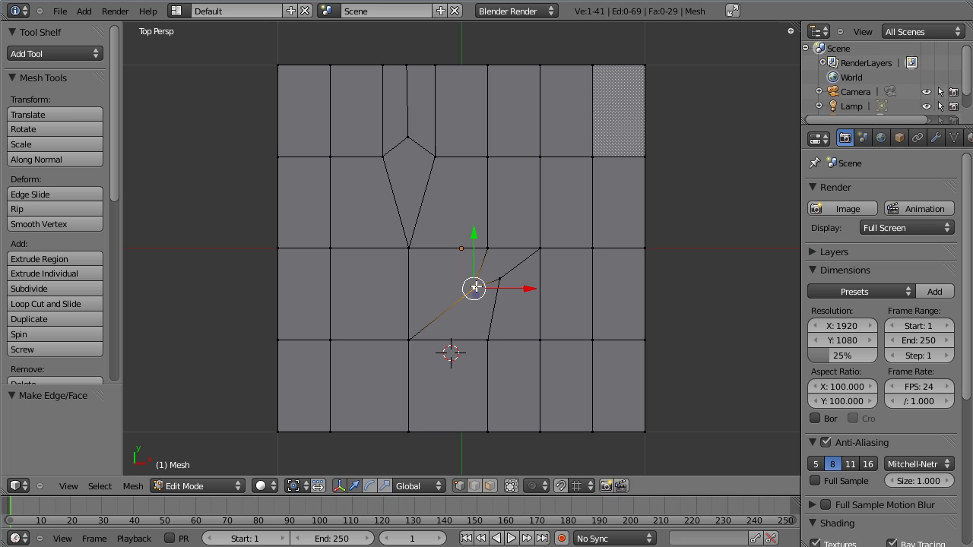
{"action": "key", "text": "g"}
{"action": "left_click", "coordinate": [476, 275]}
{"action": "right_click", "coordinate": [498, 278]}
{"action": "key", "text": "g"}
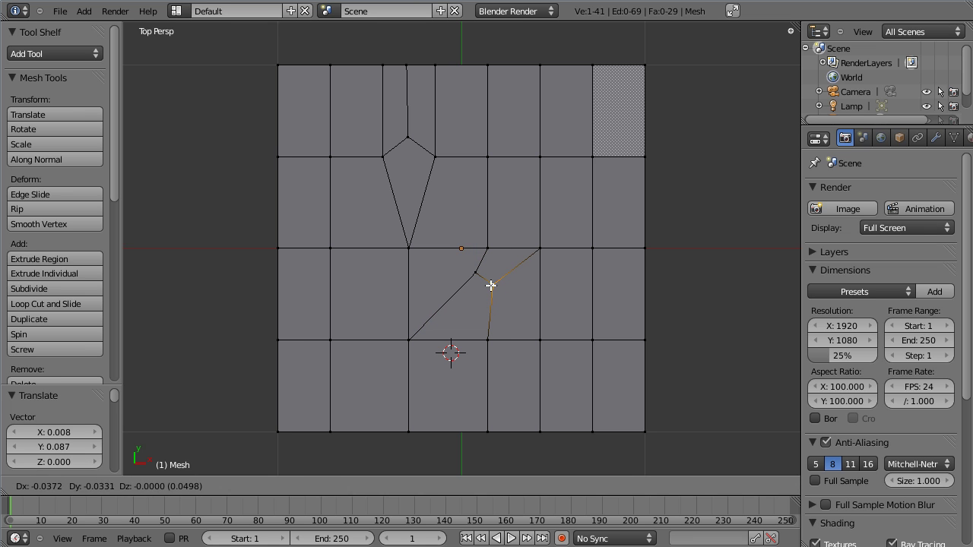
{"action": "left_click", "coordinate": [493, 284]}
{"action": "right_click", "coordinate": [488, 248]}
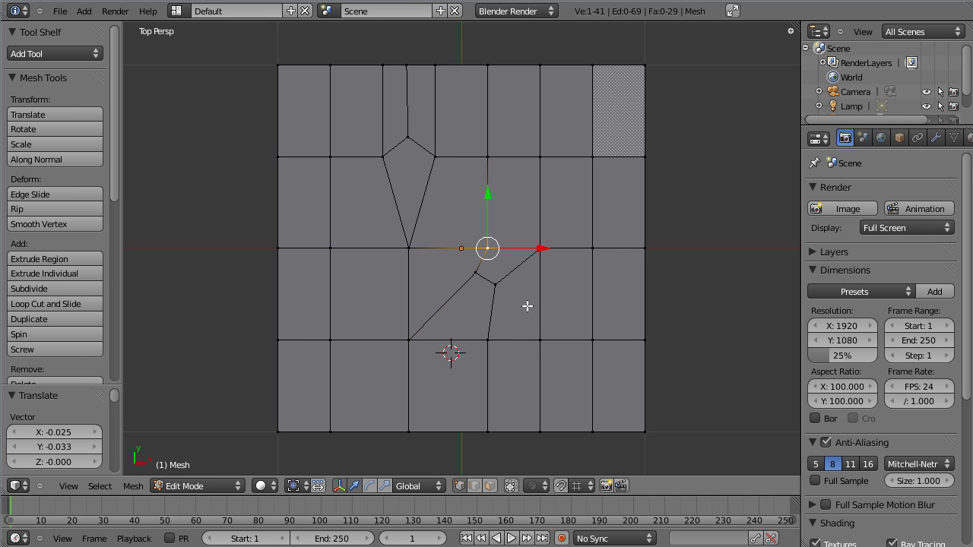
{"action": "key", "text": "ctrl+r"}
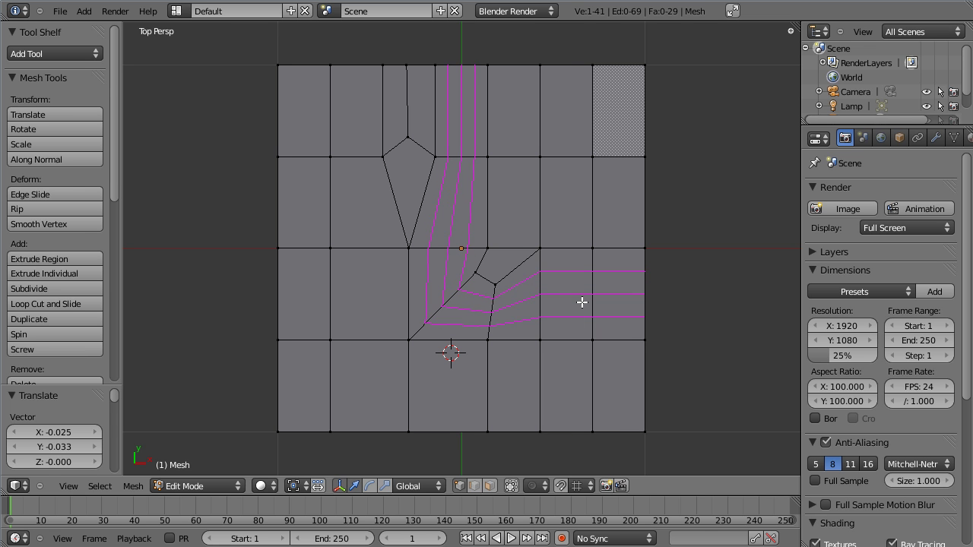
{"action": "left_click", "coordinate": [581, 303]}
{"action": "right_click", "coordinate": [640, 302]}
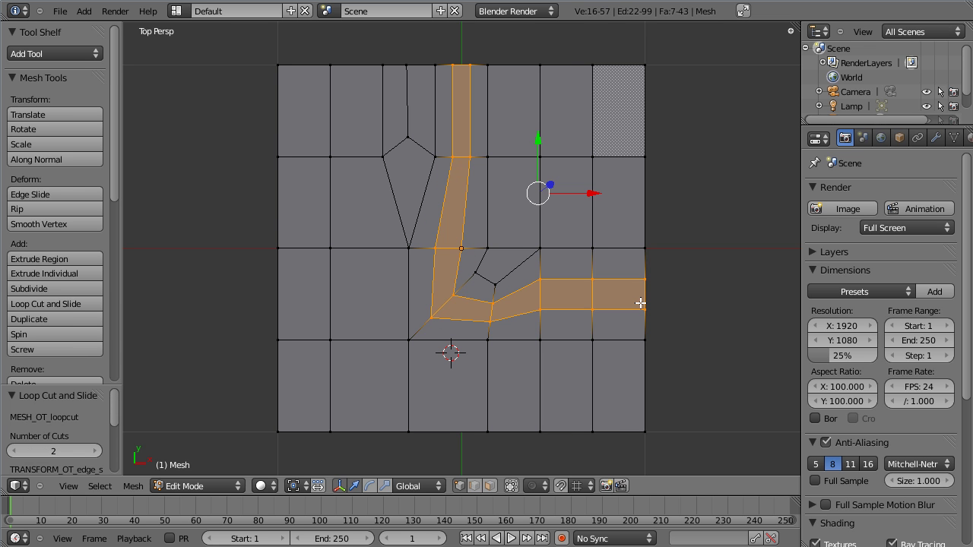
{"action": "key", "text": "KP_0"}
{"action": "scroll", "coordinate": [608, 300], "scroll_direction": "up", "scroll_amount": 10}
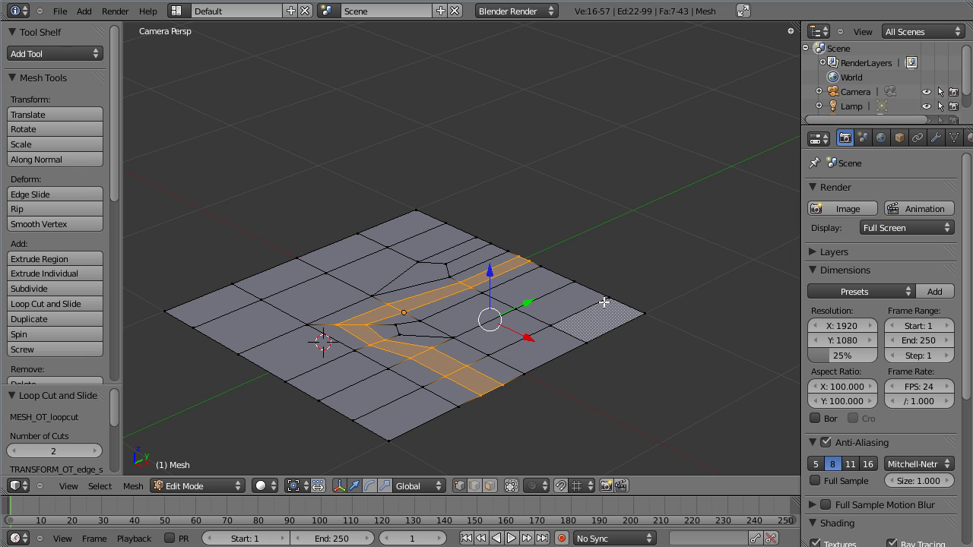
{"action": "key", "text": "g"}
{"action": "key", "text": "z"}
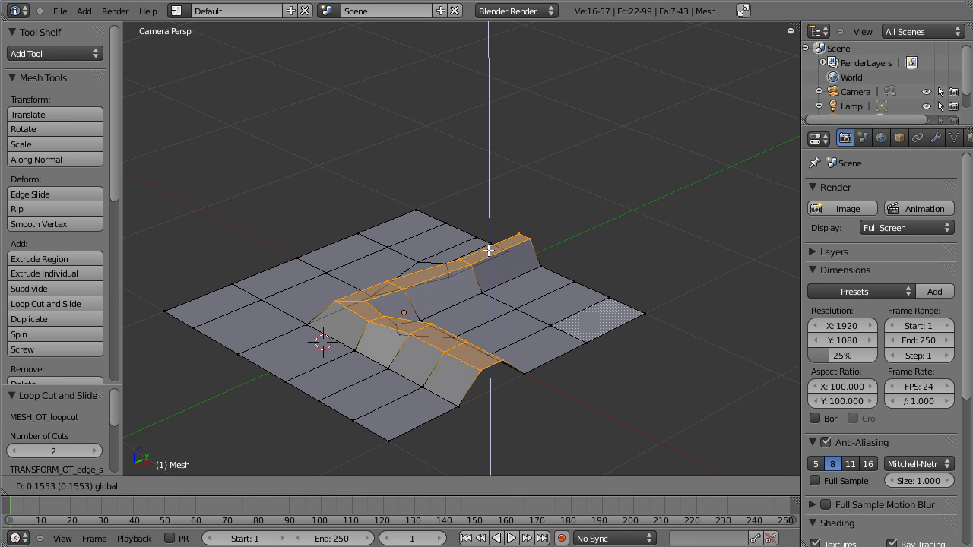
{"action": "left_click", "coordinate": [489, 262]}
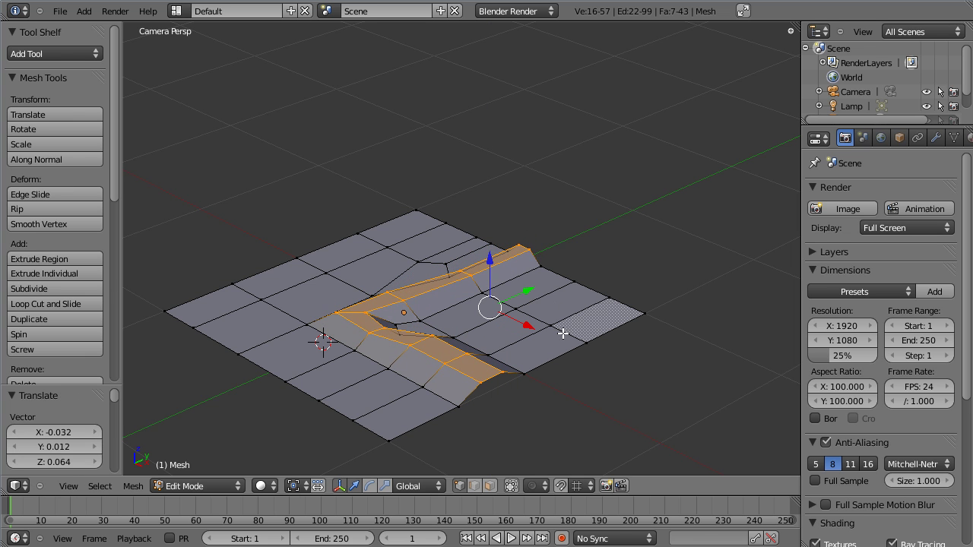
{"action": "key", "text": "ctrl+z"}
{"action": "key", "text": "ctrl+z"}
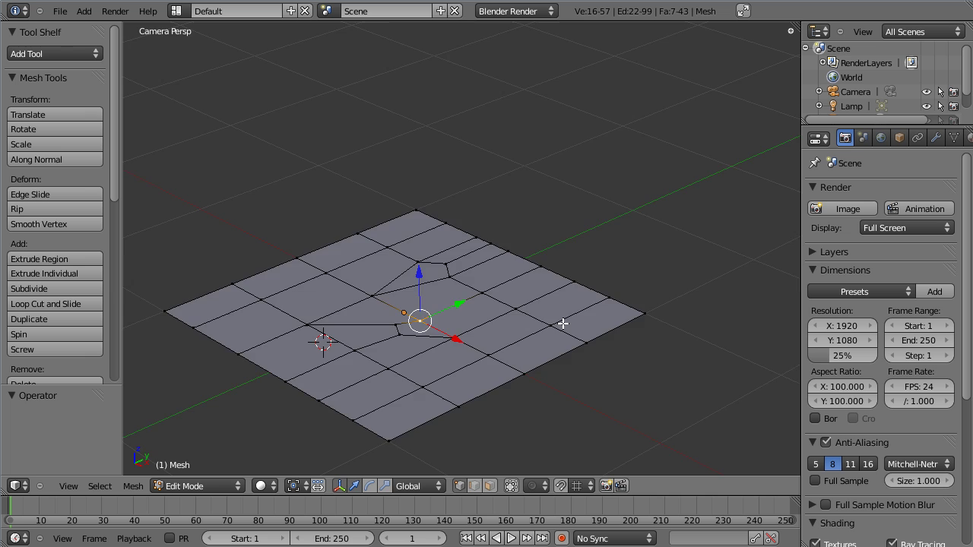
{"action": "key", "text": "KP_7"}
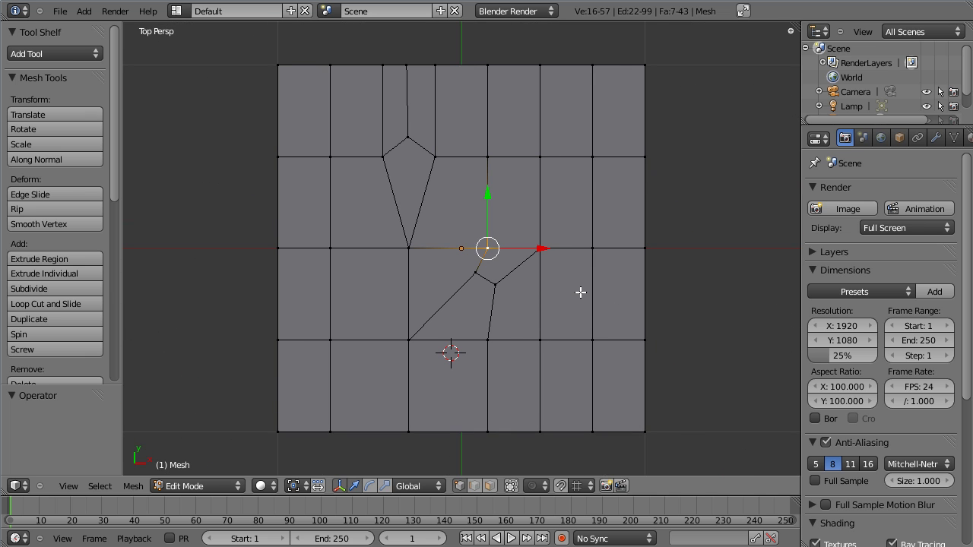